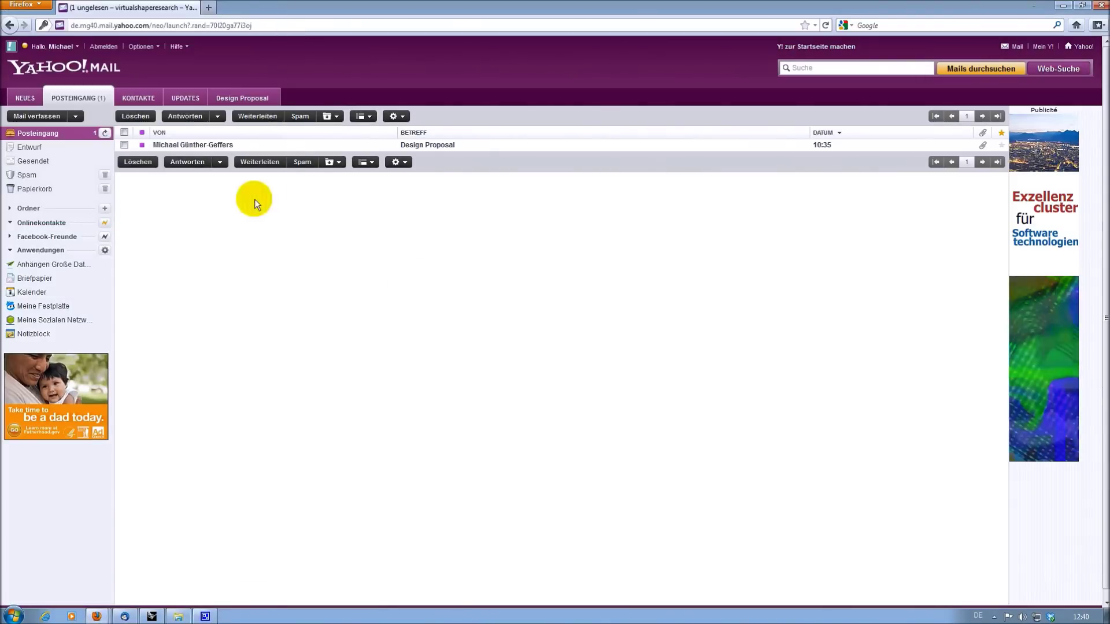
Open the Design Proposal email and download its 2.31 MB WebGL.3dm.html attachment
click(300, 144)
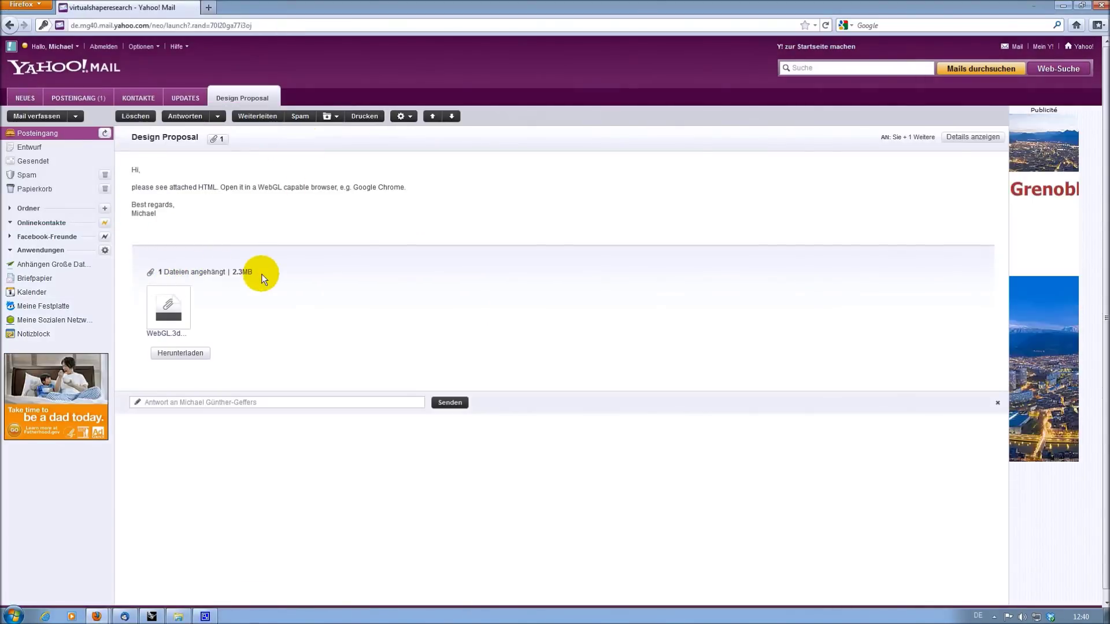
click(168, 310)
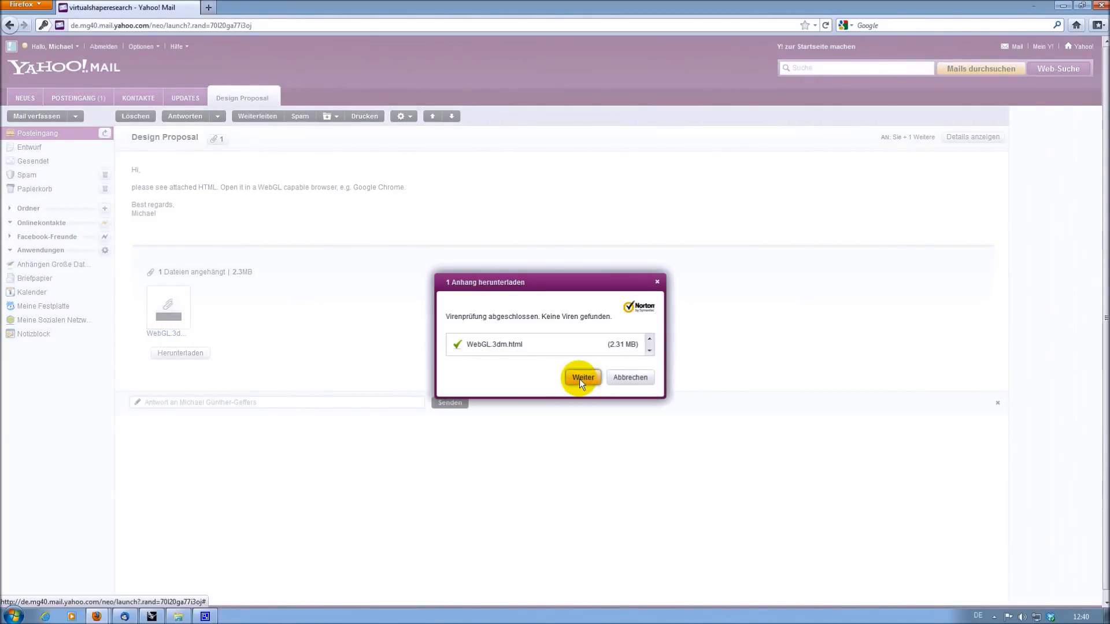
Continue past the clean virus scan and open WebGL.3dm.html with Google Chrome
click(581, 378)
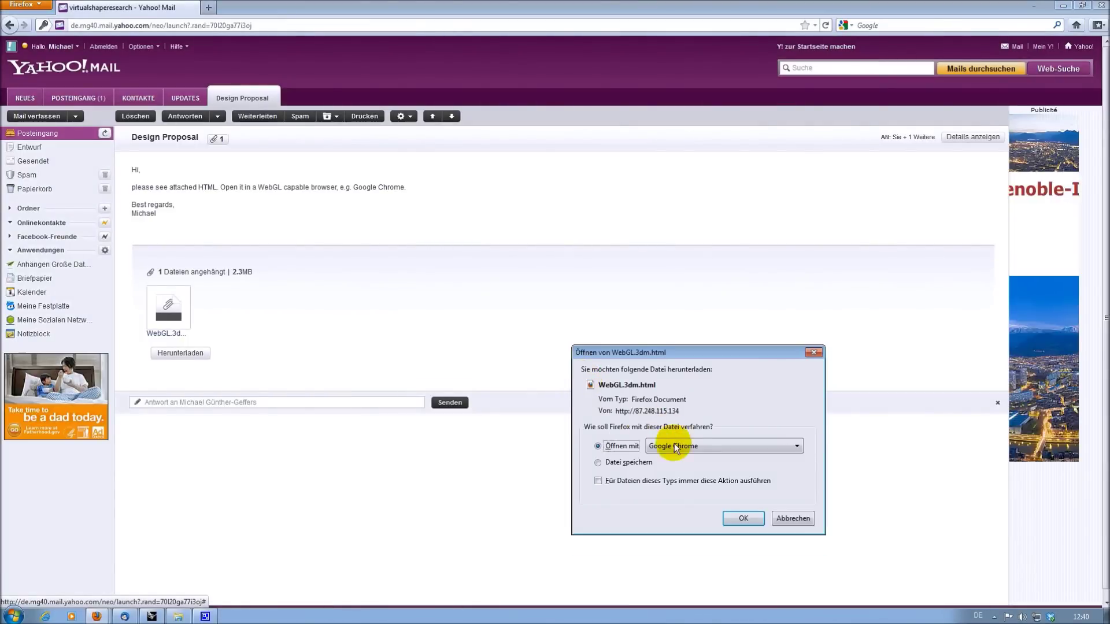
click(762, 446)
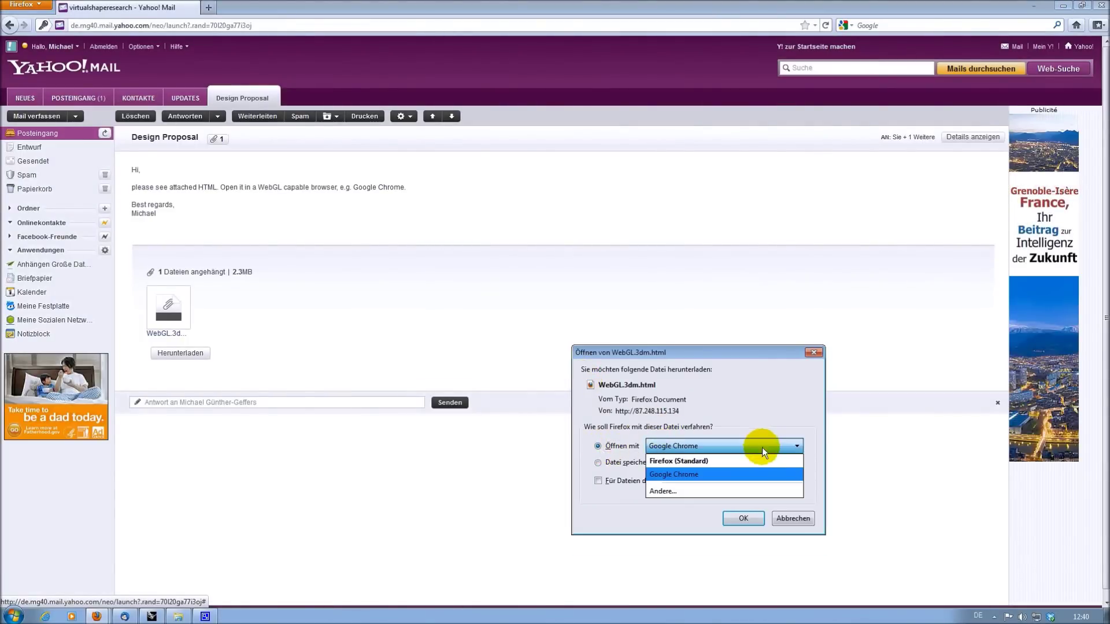
click(762, 407)
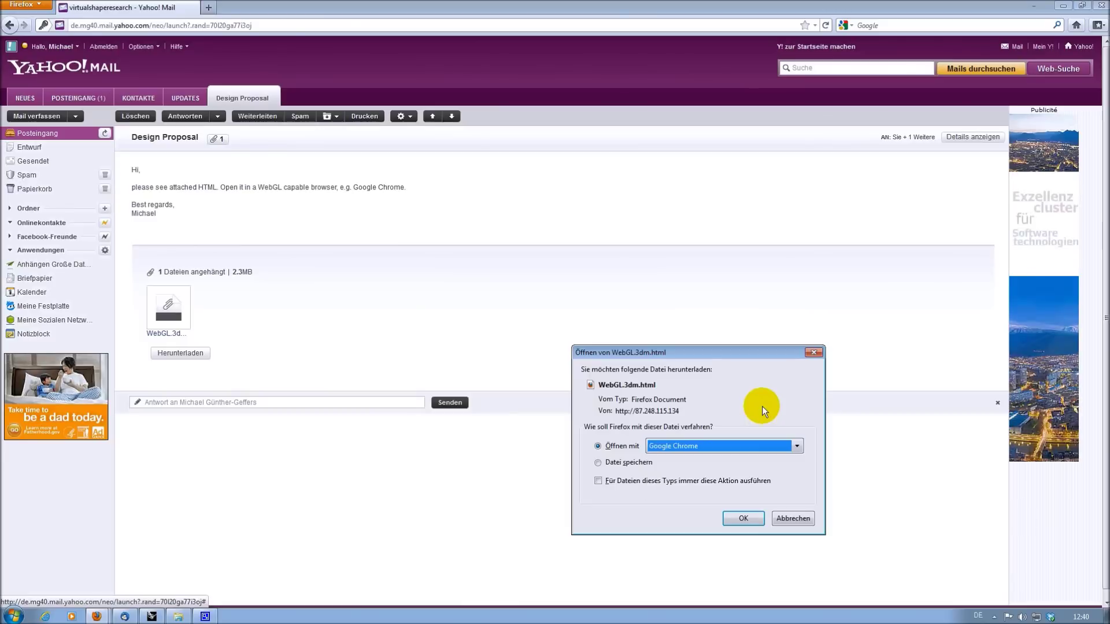
click(746, 519)
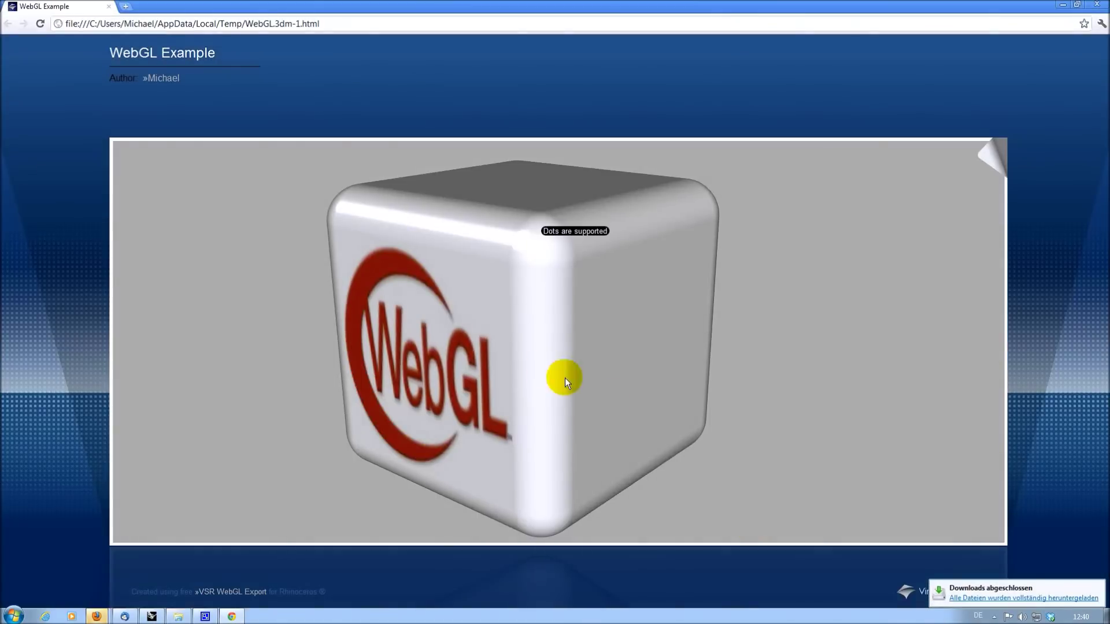
Rotate the rounded WebGL logo cube and zoom in and out in Chrome's viewer
drag(564, 377, 526, 388)
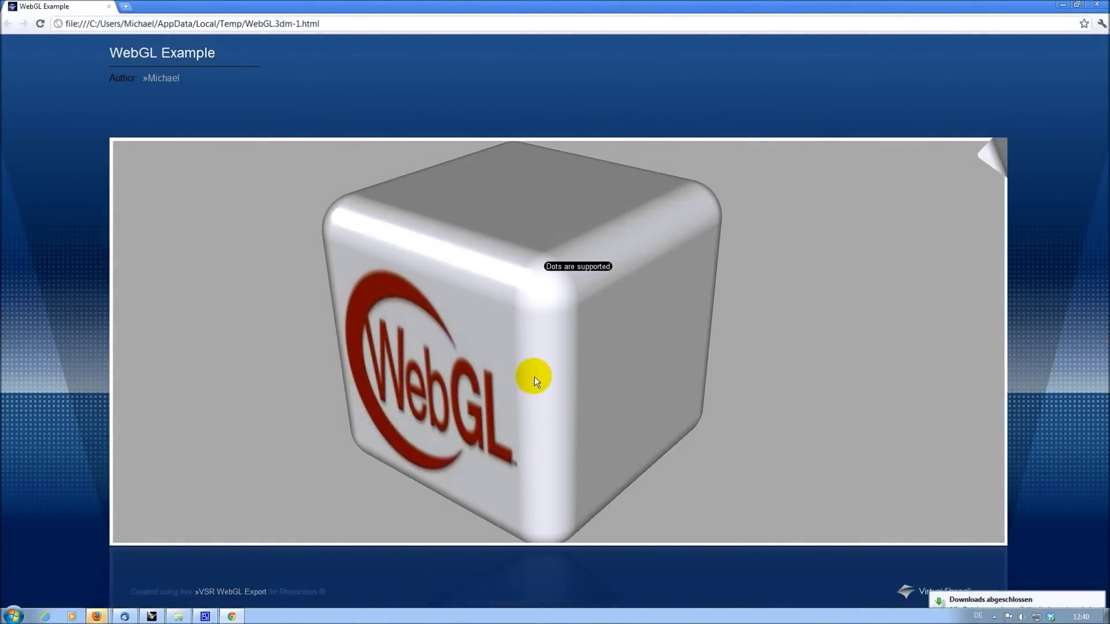
scroll(535, 376, up, 5)
scroll(563, 304, down, 1)
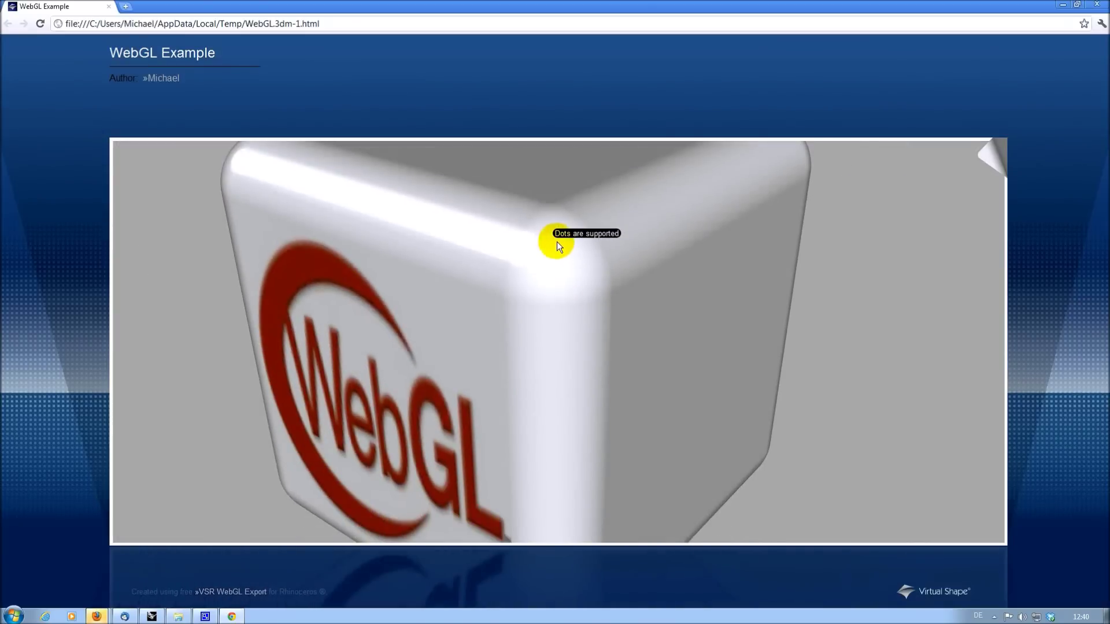
drag(557, 233, 619, 232)
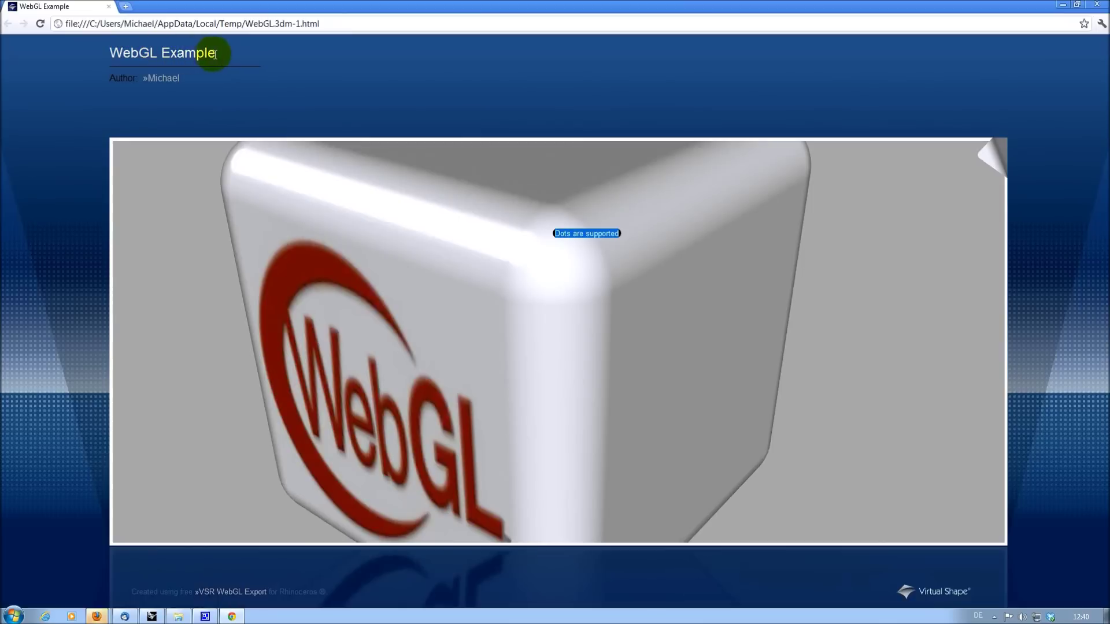
click(126, 76)
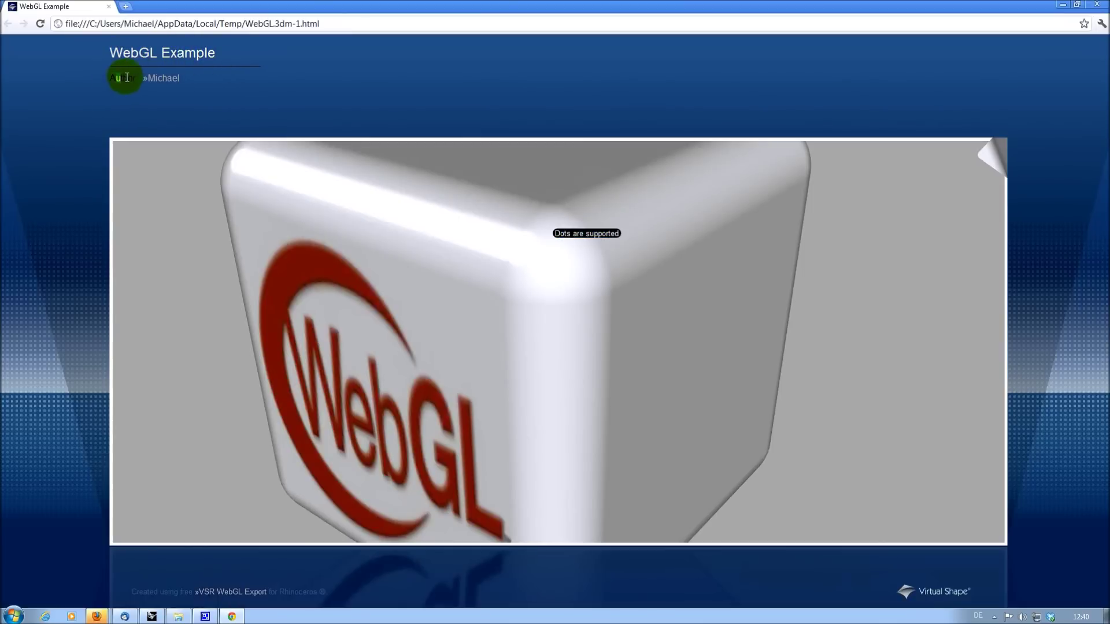
drag(127, 77, 164, 84)
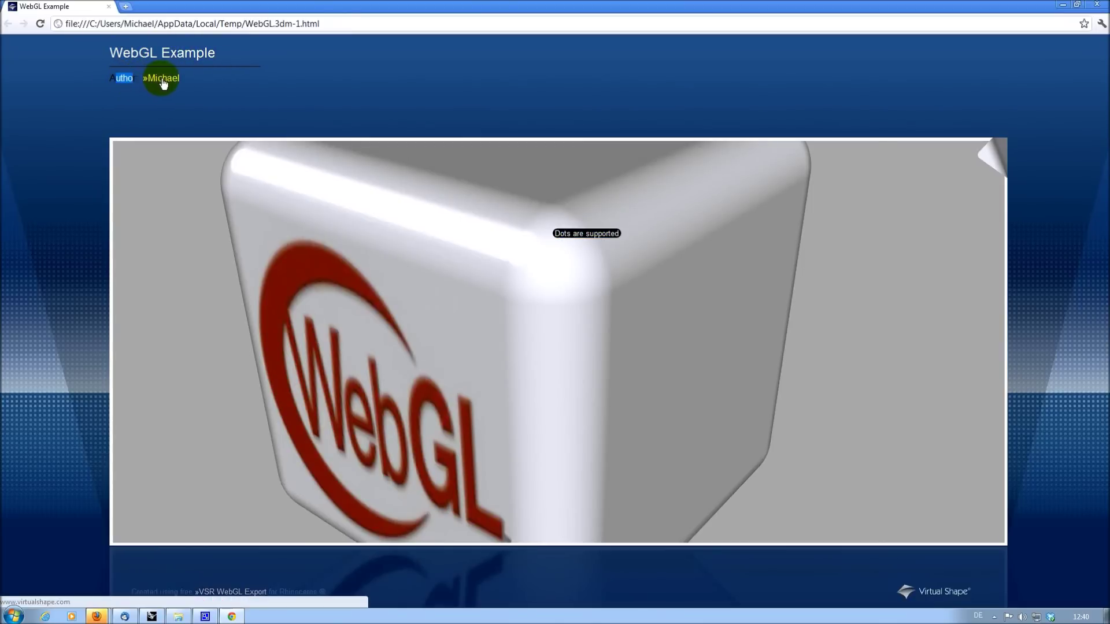
click(163, 84)
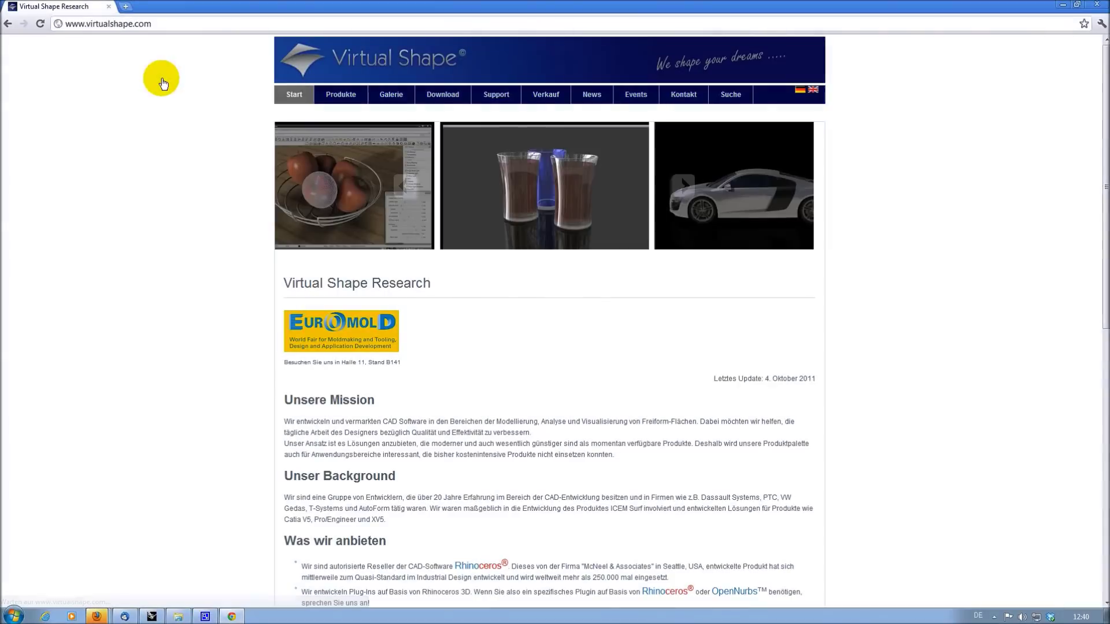
click(9, 24)
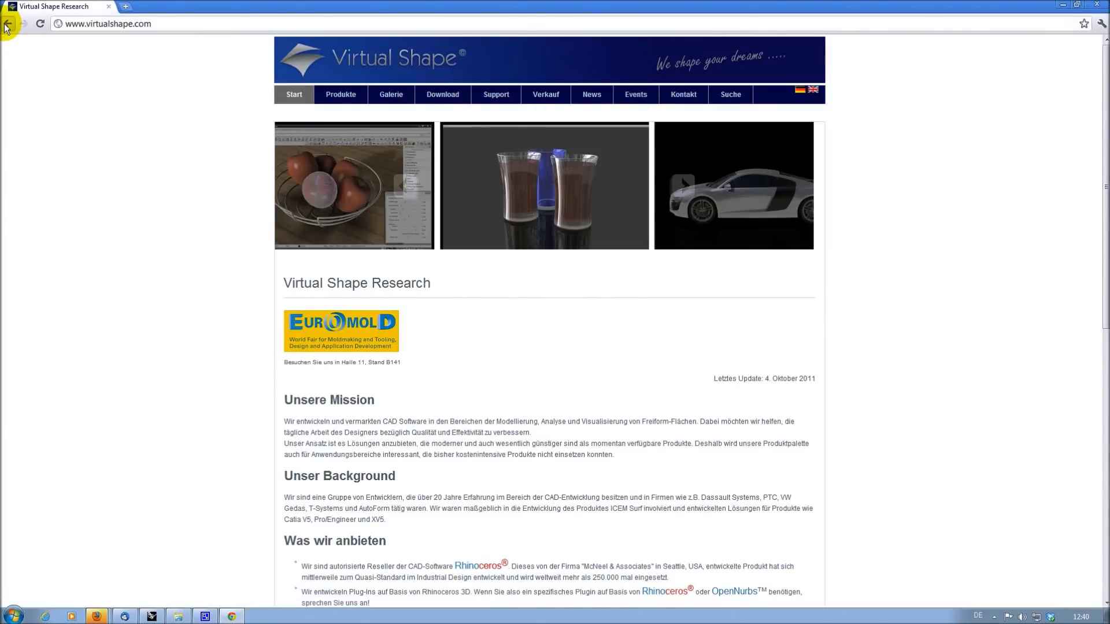
drag(405, 327, 560, 324)
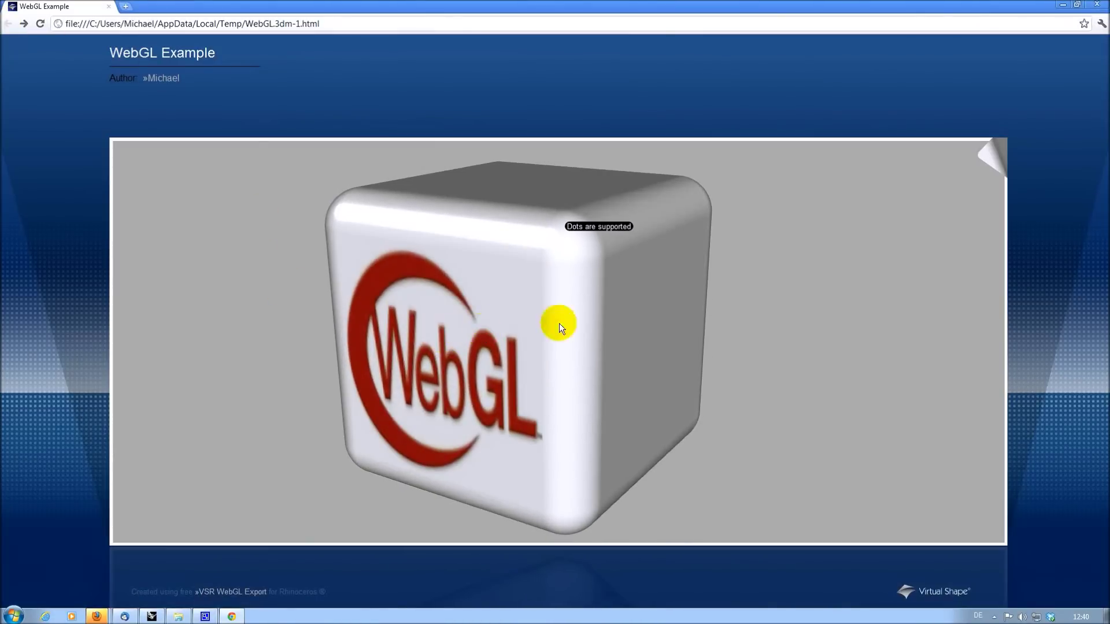
Read the viewer's Notes page, return to and rotate the cube, then switch to Rhino's Monkeys.3dm
click(994, 153)
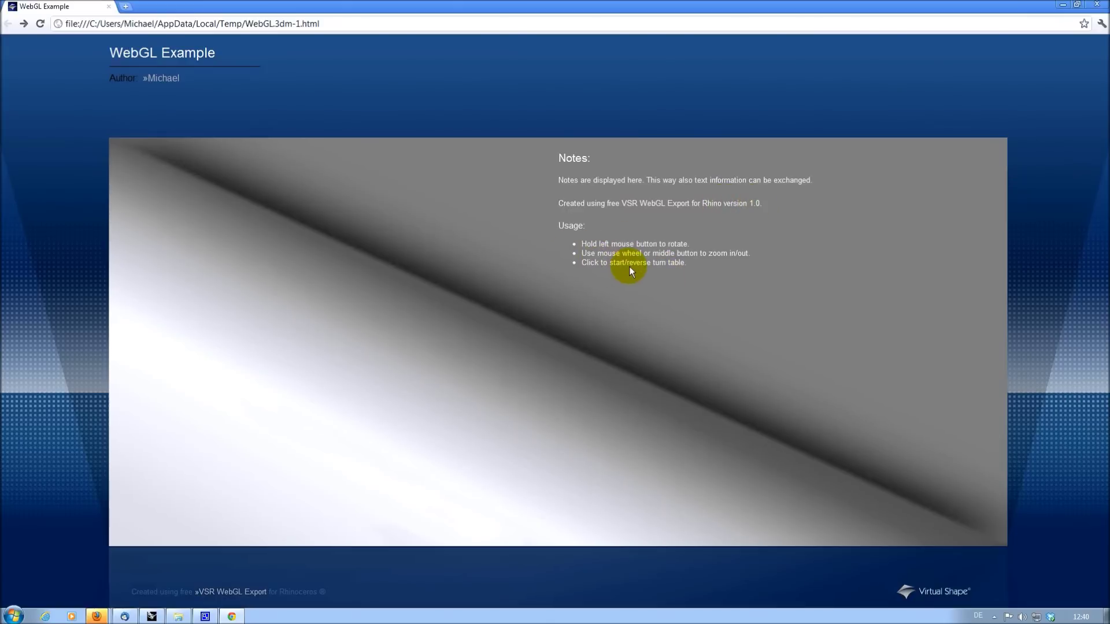
click(570, 315)
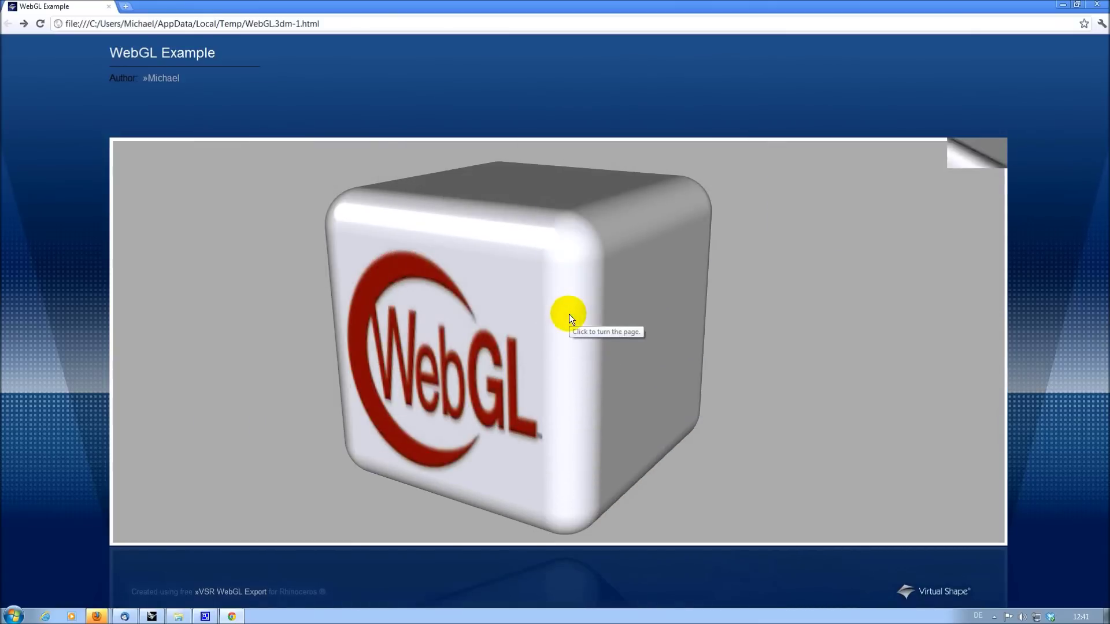
mouse_move(569, 314)
mouse_down()
mouse_move(534, 314)
mouse_move(561, 311)
mouse_up()
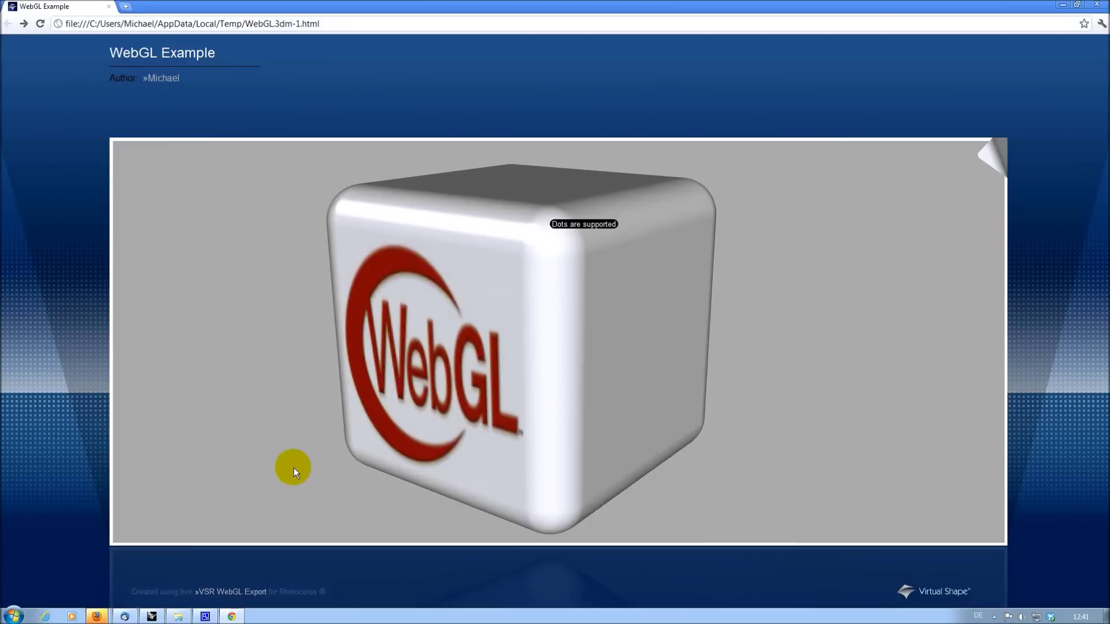
click(152, 617)
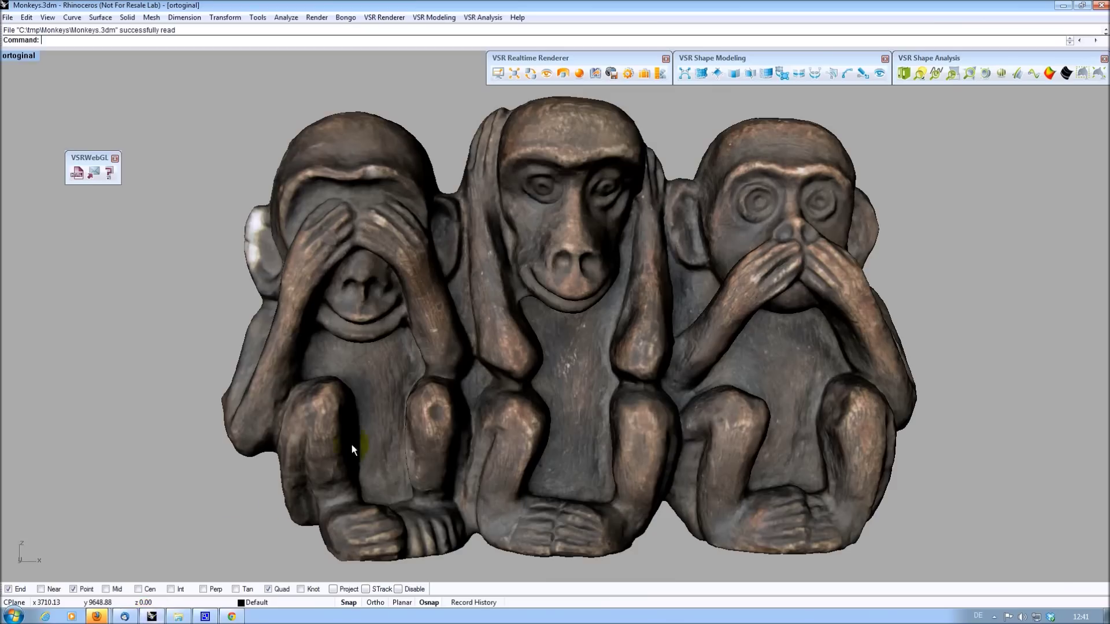
mouse_move(322, 409)
right_down()
mouse_move(575, 404)
mouse_move(596, 386)
mouse_move(520, 414)
mouse_move(333, 392)
right_up()
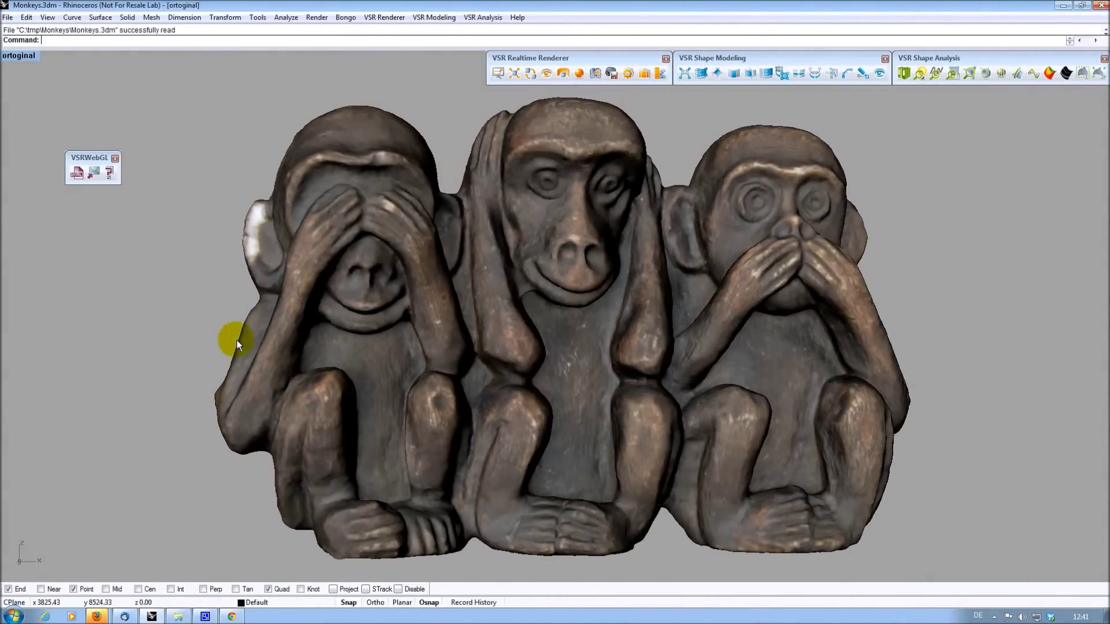
drag(98, 156, 101, 153)
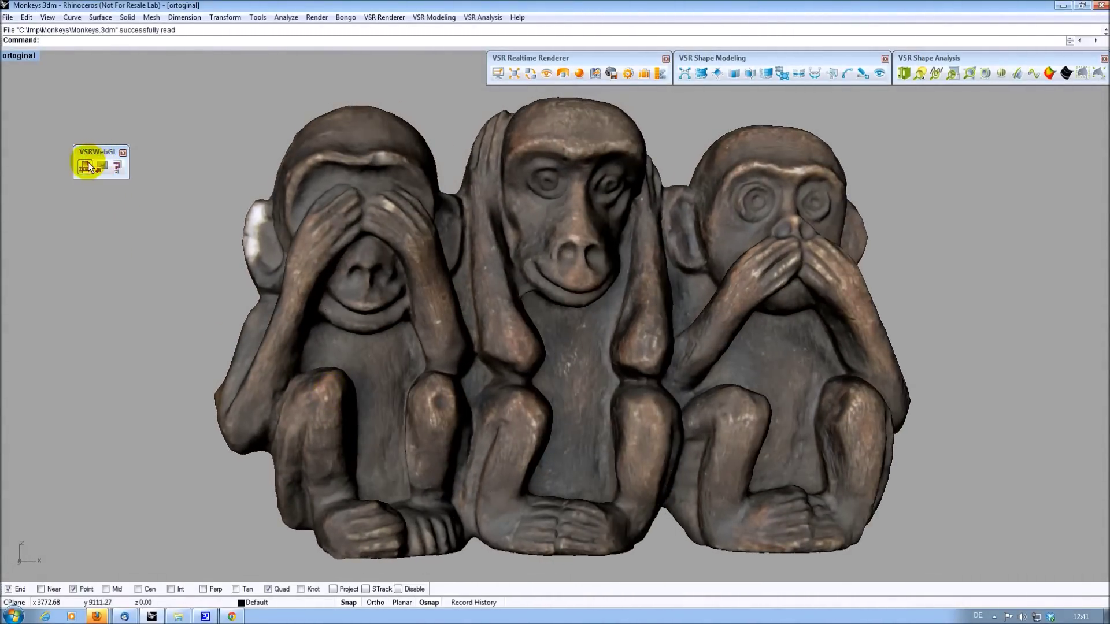
click(118, 167)
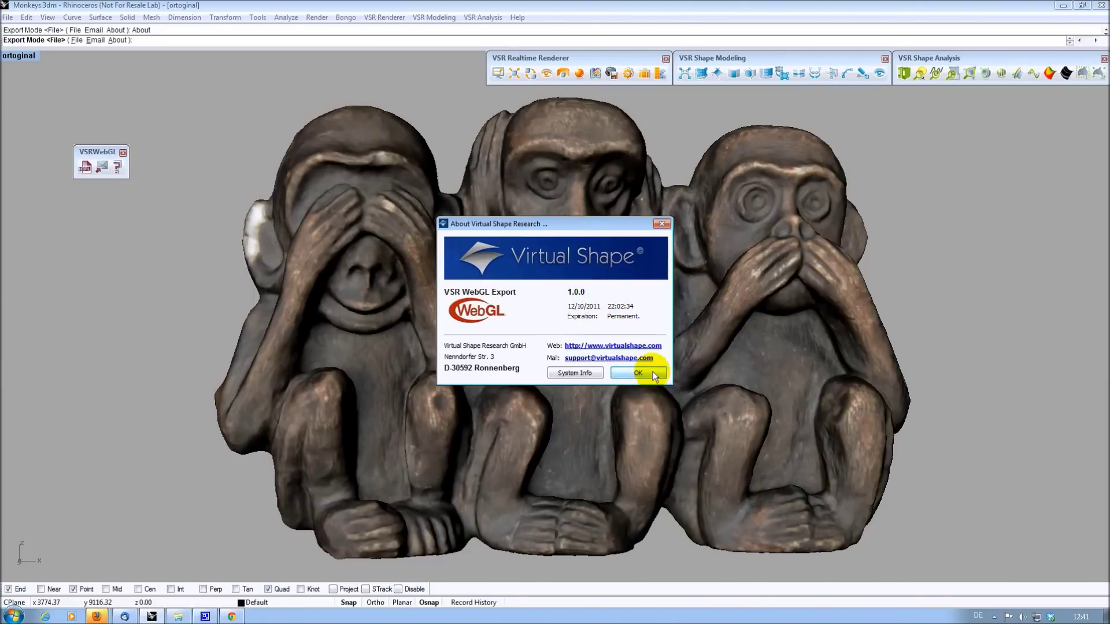
click(638, 373)
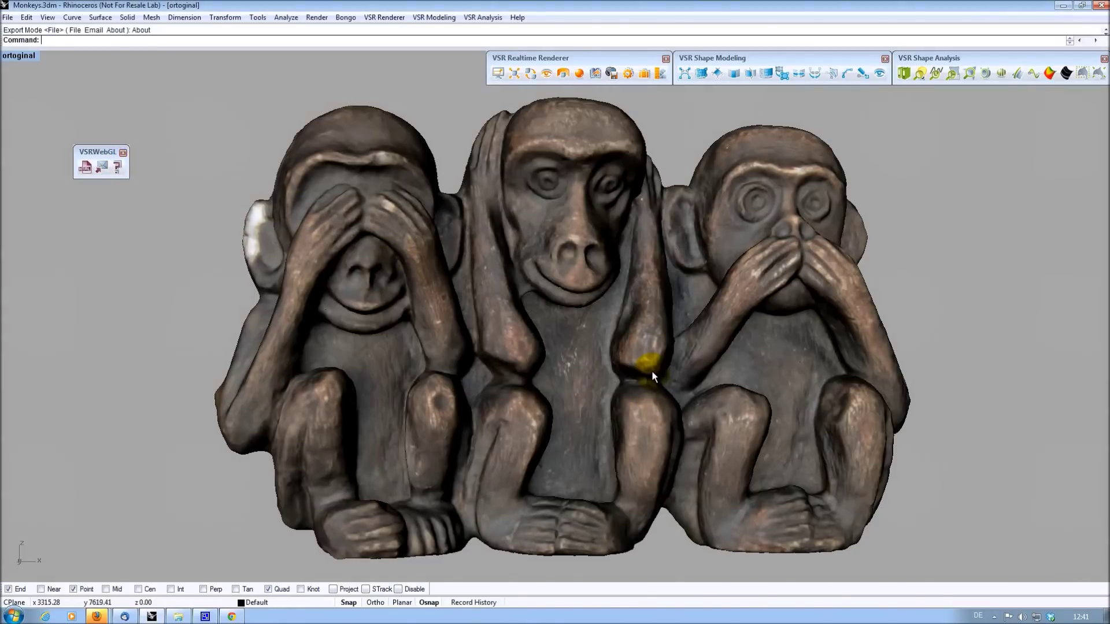
click(102, 167)
Set the export's HTML title to Monkeys and the author to Flying Architecture
drag(103, 168, 108, 194)
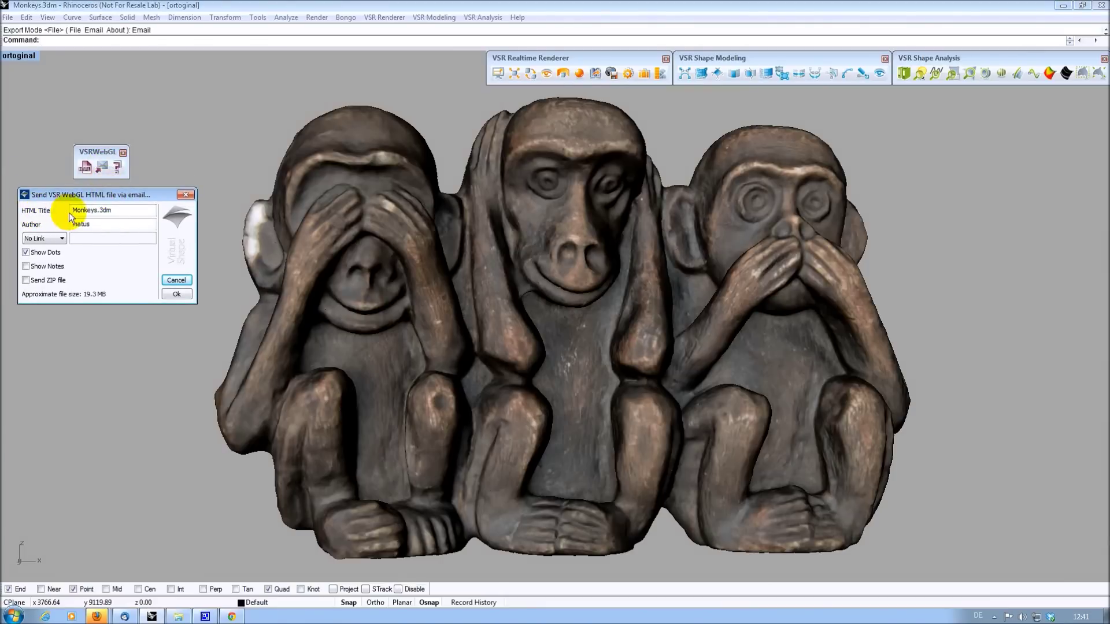
click(118, 209)
key(BackSpace)
key(BackSpace)
key(BackSpace)
key(BackSpace)
double_click(95, 224)
text(Flyu)
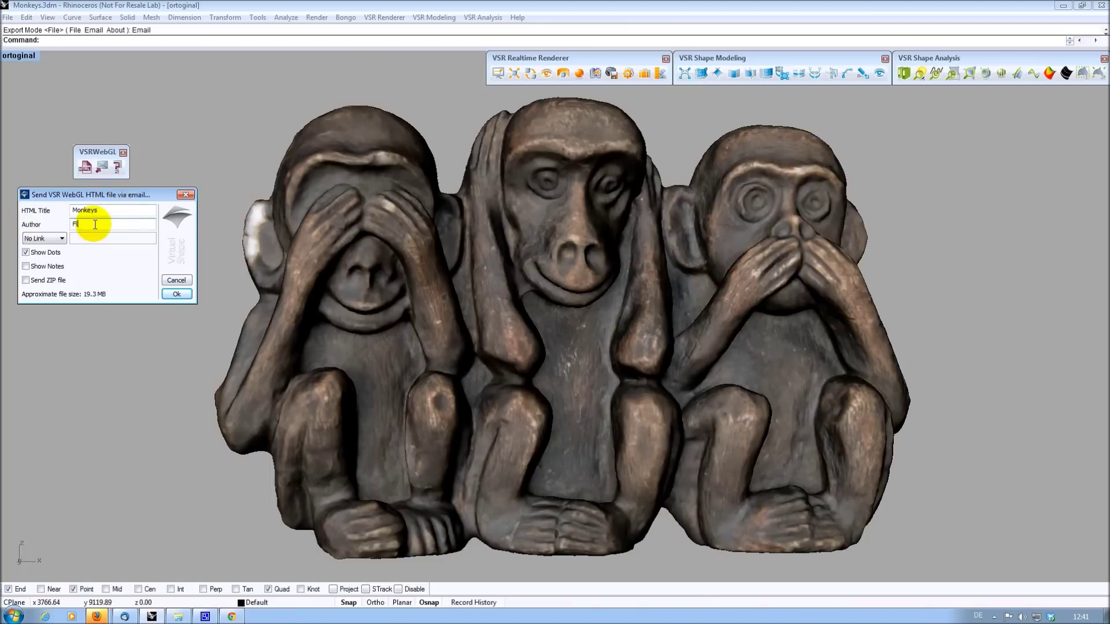
key(BackSpace)
text(ing Architecture)
click(45, 239)
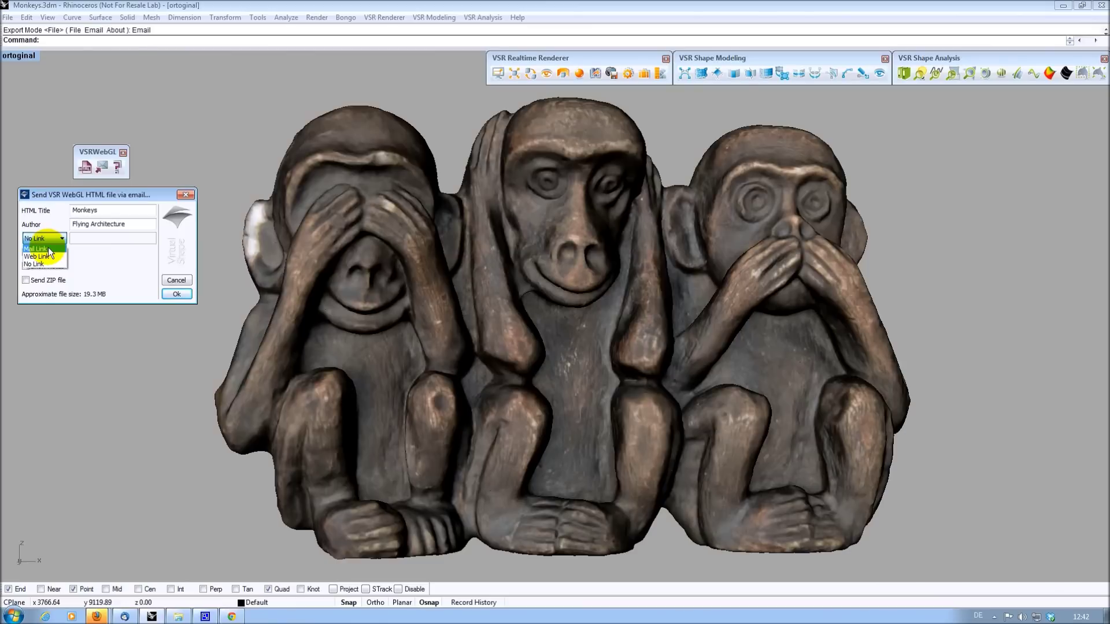
click(36, 256)
click(94, 237)
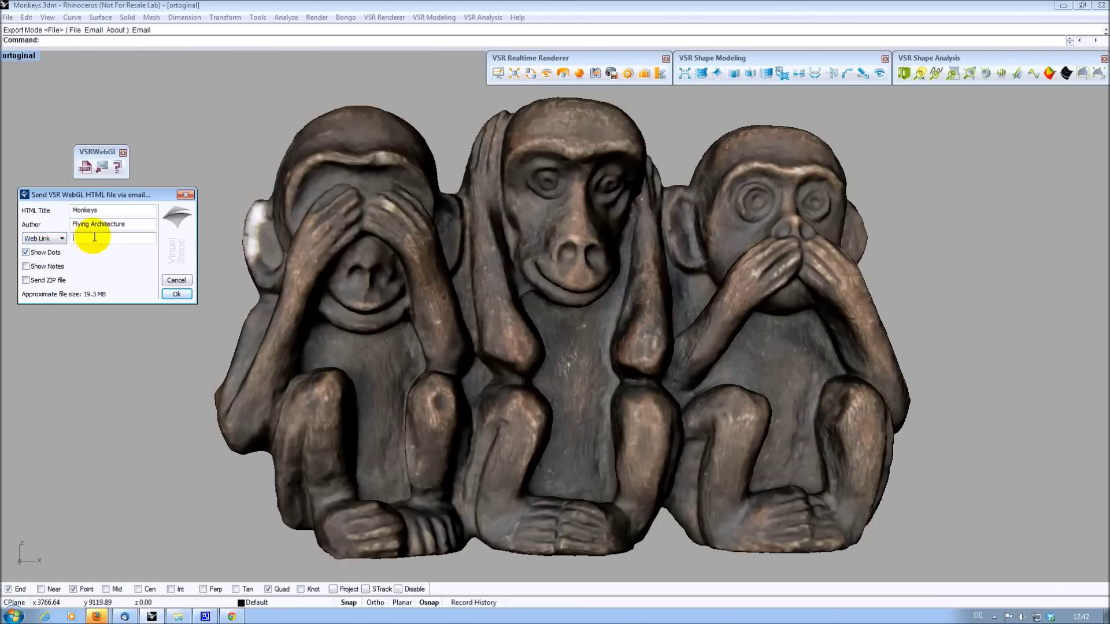
text(www.flyingarchitecture.com)
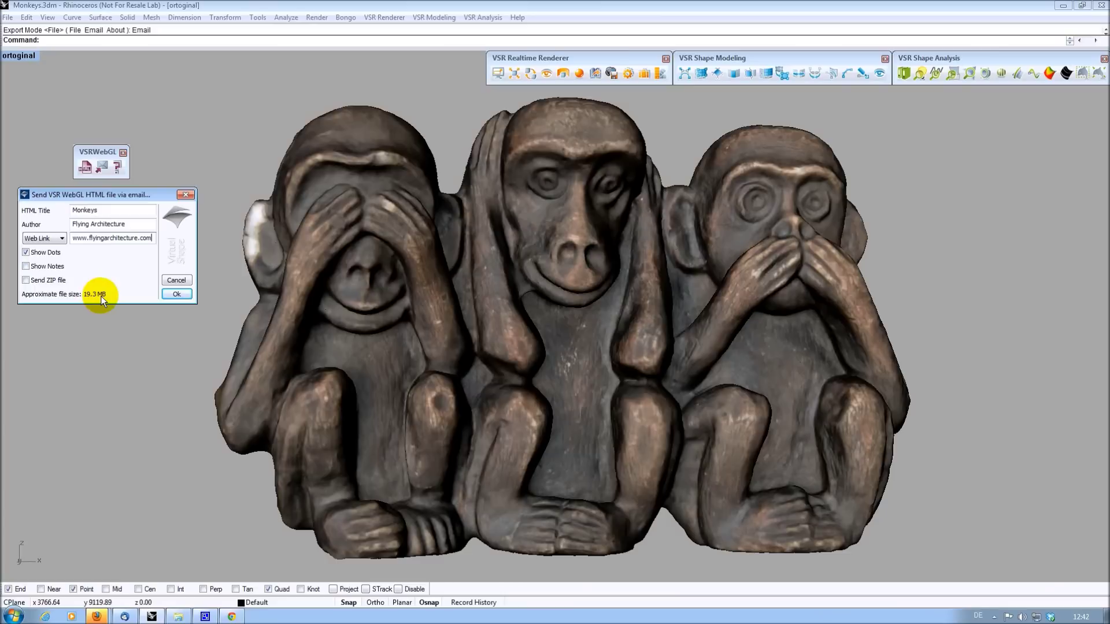
click(25, 279)
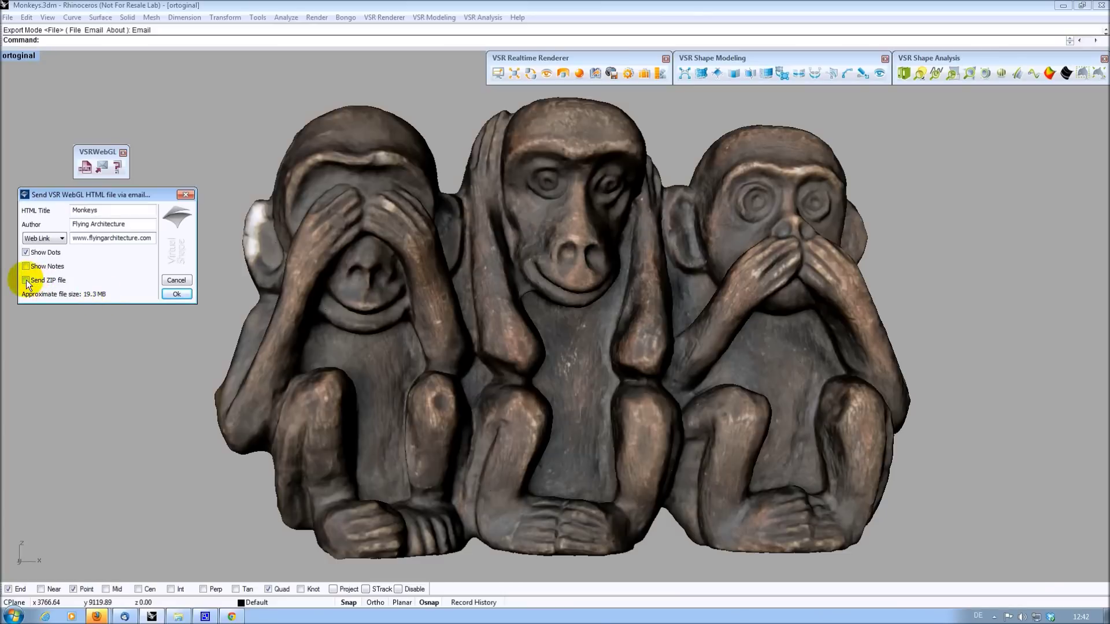
click(179, 294)
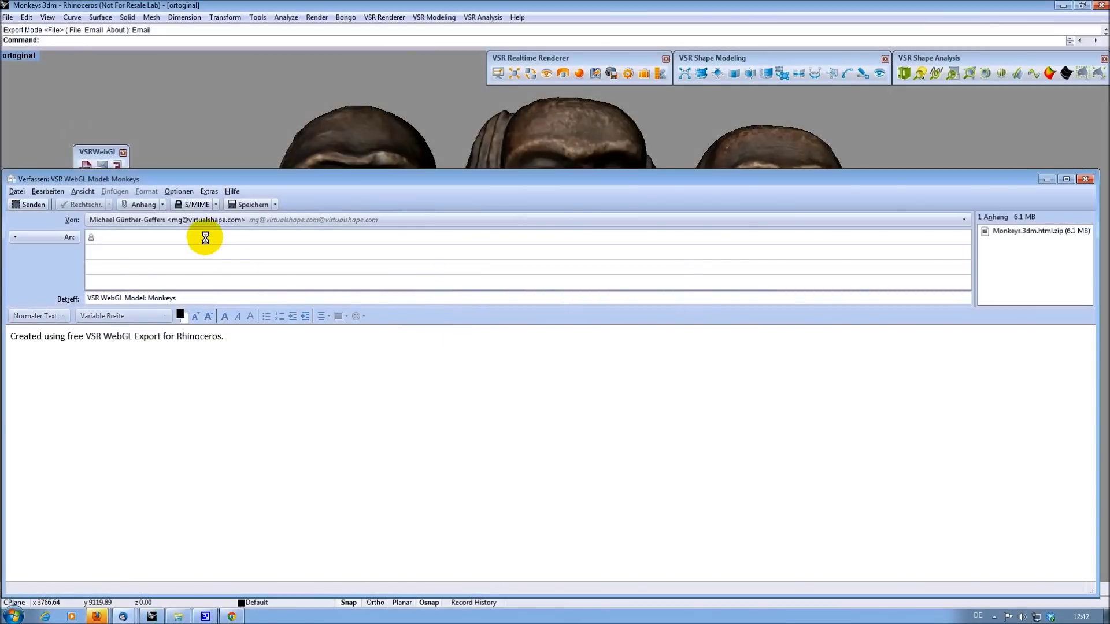
Address the Monkeys email to the suggested recipient, send it, and return to the inbox
text(mg)
click(227, 401)
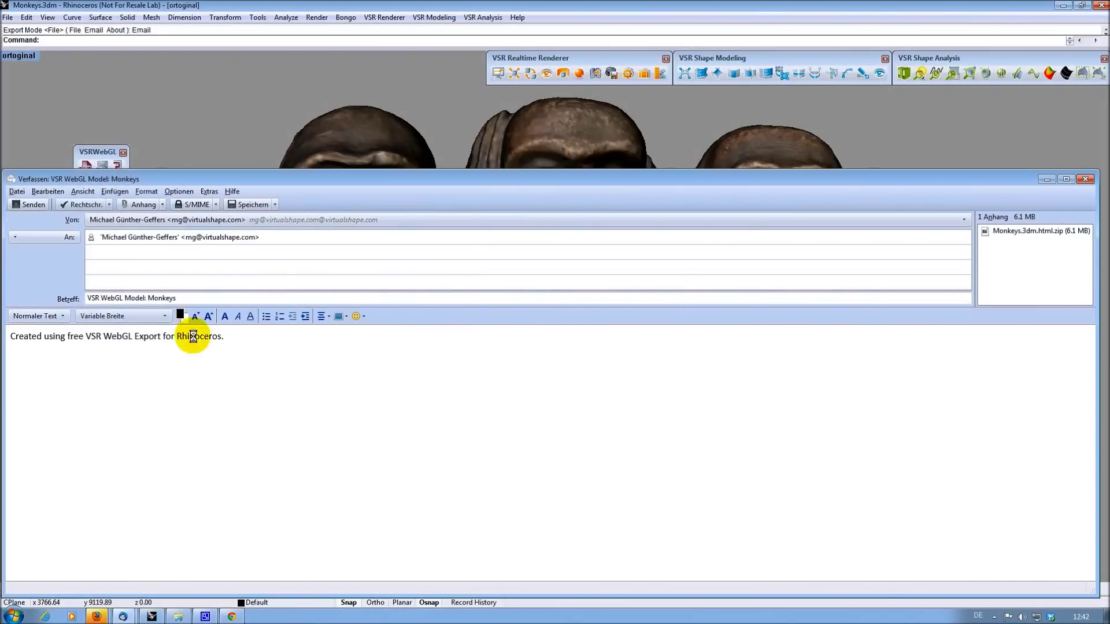
click(29, 204)
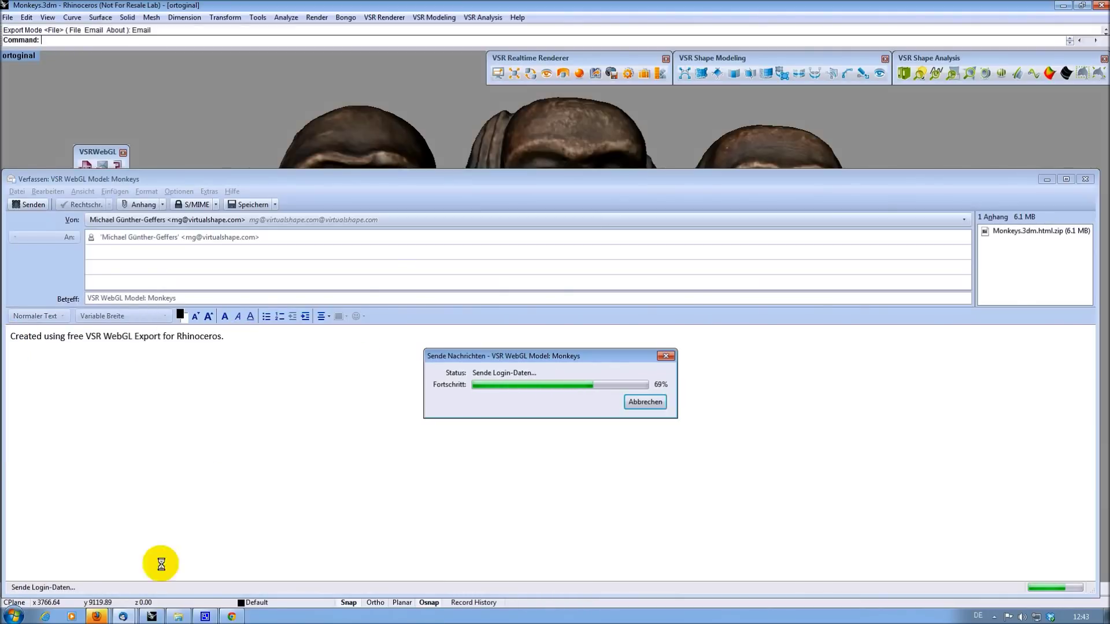
click(123, 616)
click(123, 574)
Fetch new mail and open the Monkeys message's Monkeys.3dm.html.zip attachment
click(23, 33)
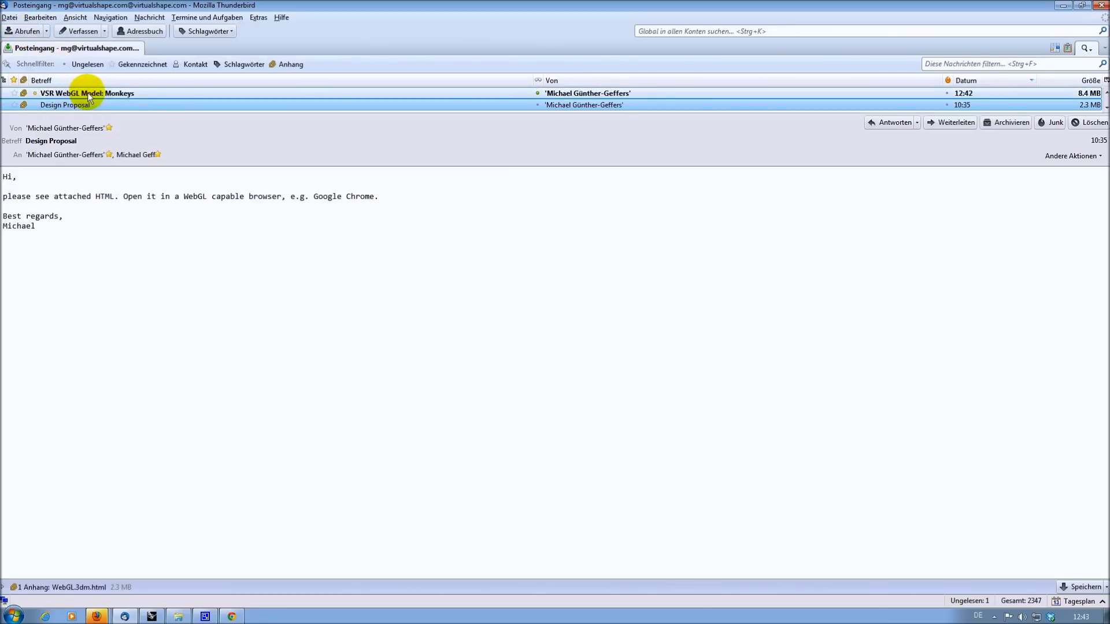
click(61, 95)
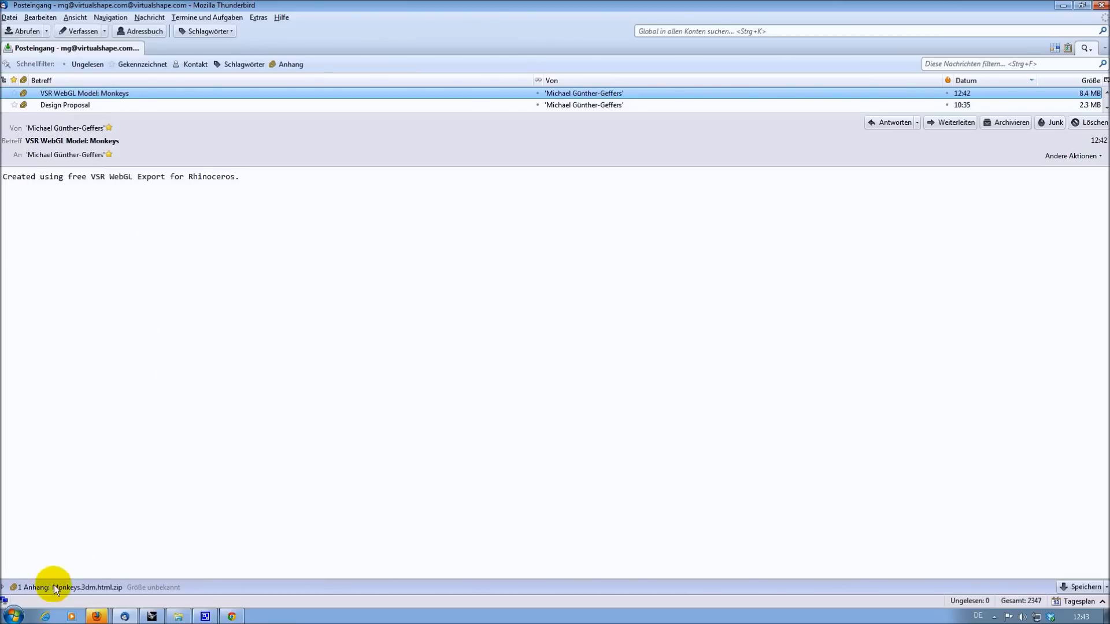
click(84, 586)
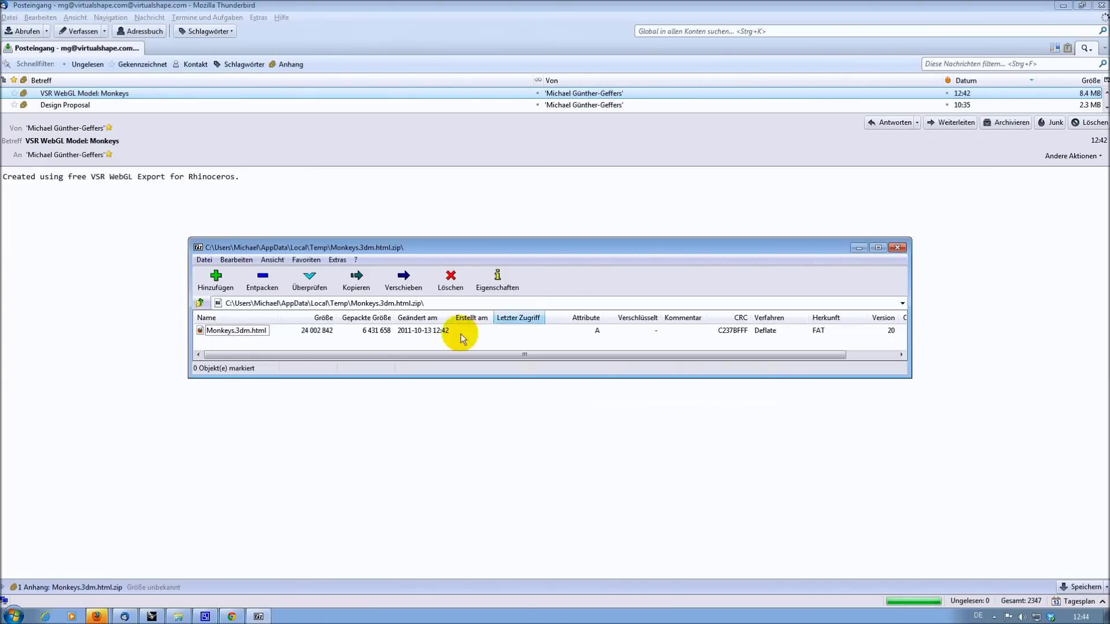
Open Monkeys.3dm.html from the 7-Zip archive list
double_click(235, 331)
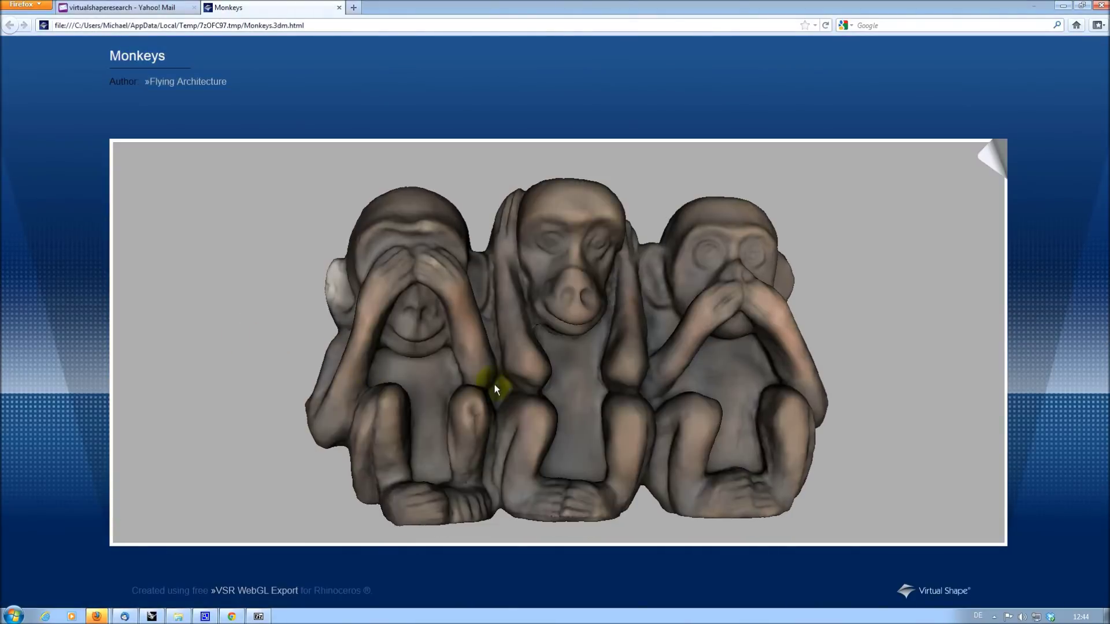
Orbit and zoom the three-monkeys model in Firefox, then bring up the ReVolt House folder
drag(521, 376, 493, 373)
scroll(493, 375, up, 5)
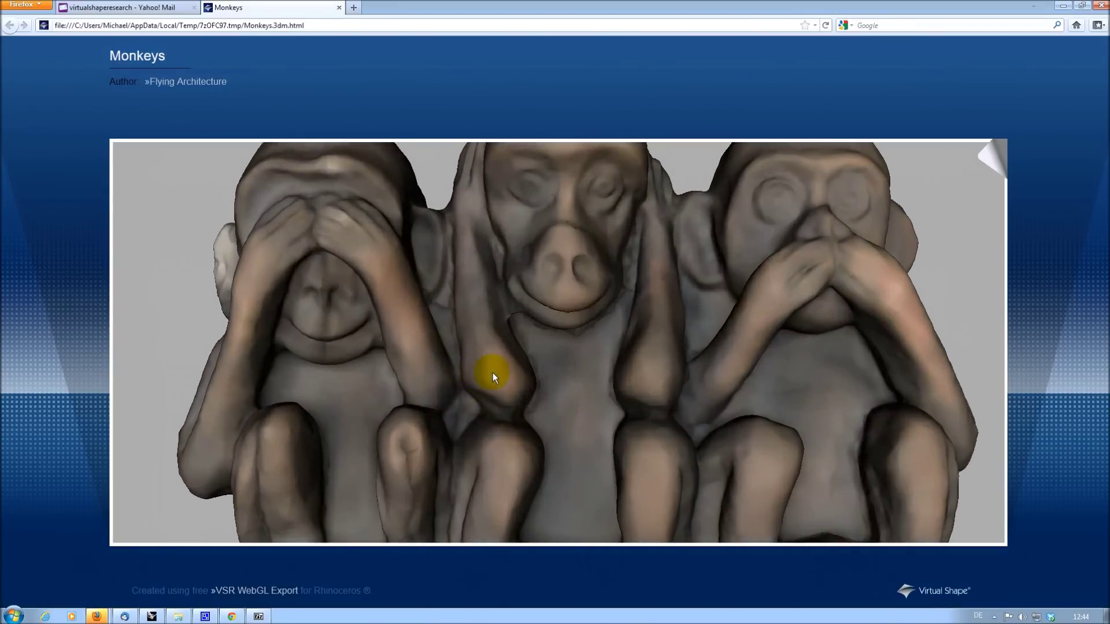
scroll(492, 375, down, 5)
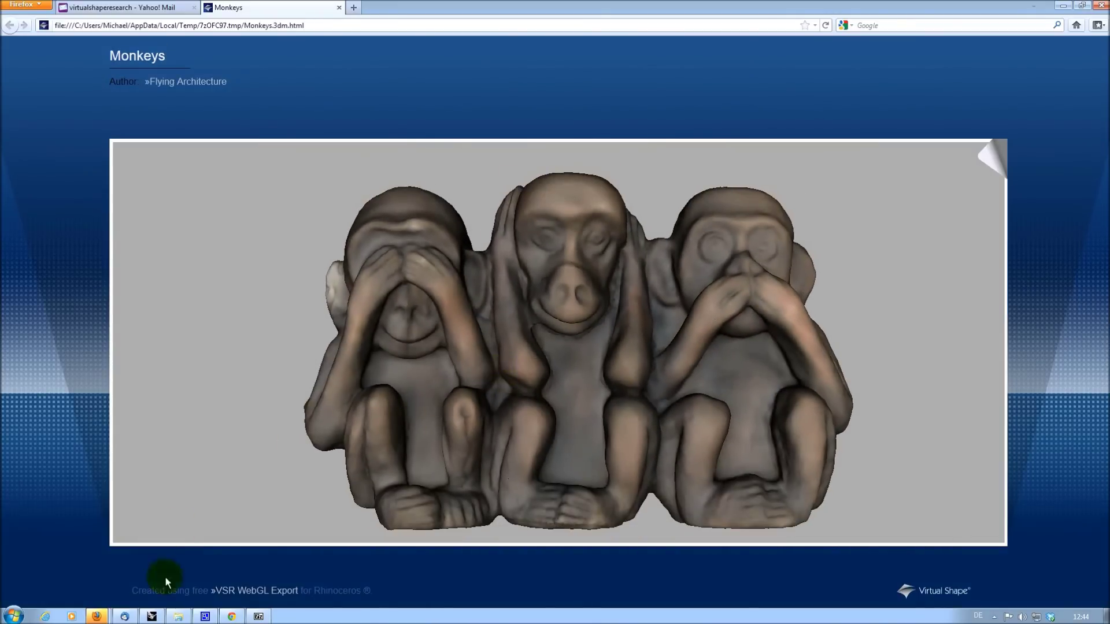
click(180, 619)
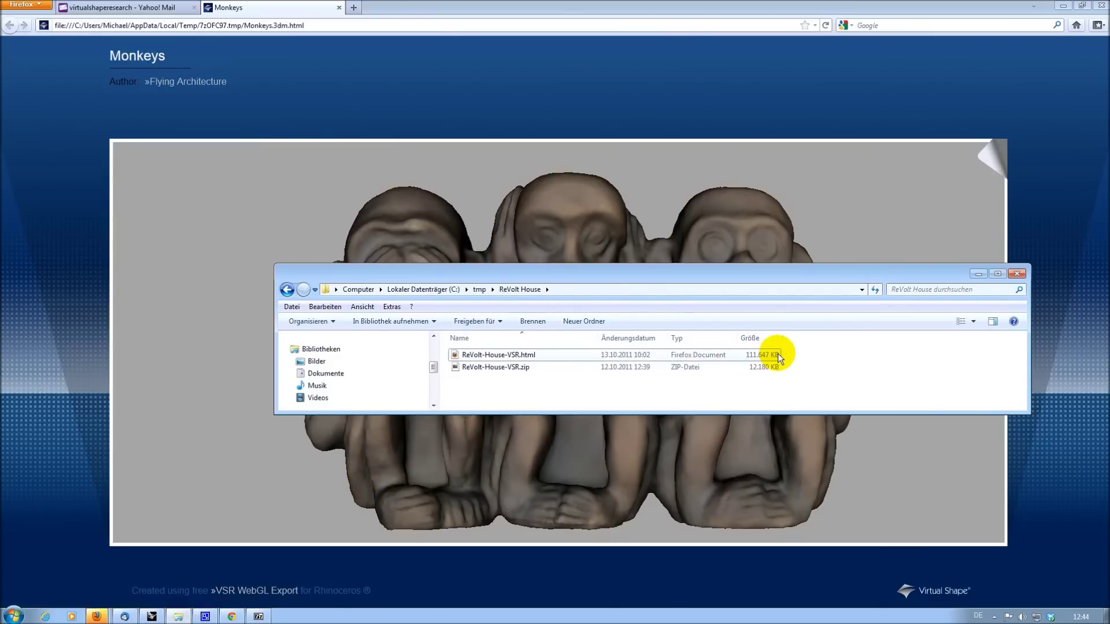
Open ReVolt-House-VSR.html with Google Chrome from the right-click Open With menu
click(517, 367)
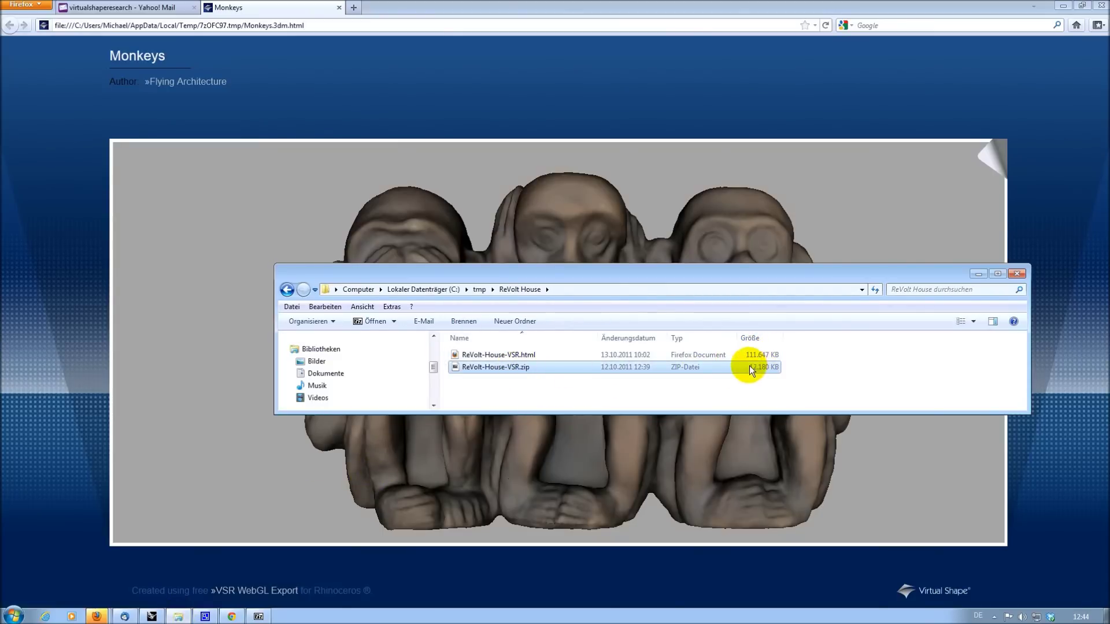
click(525, 356)
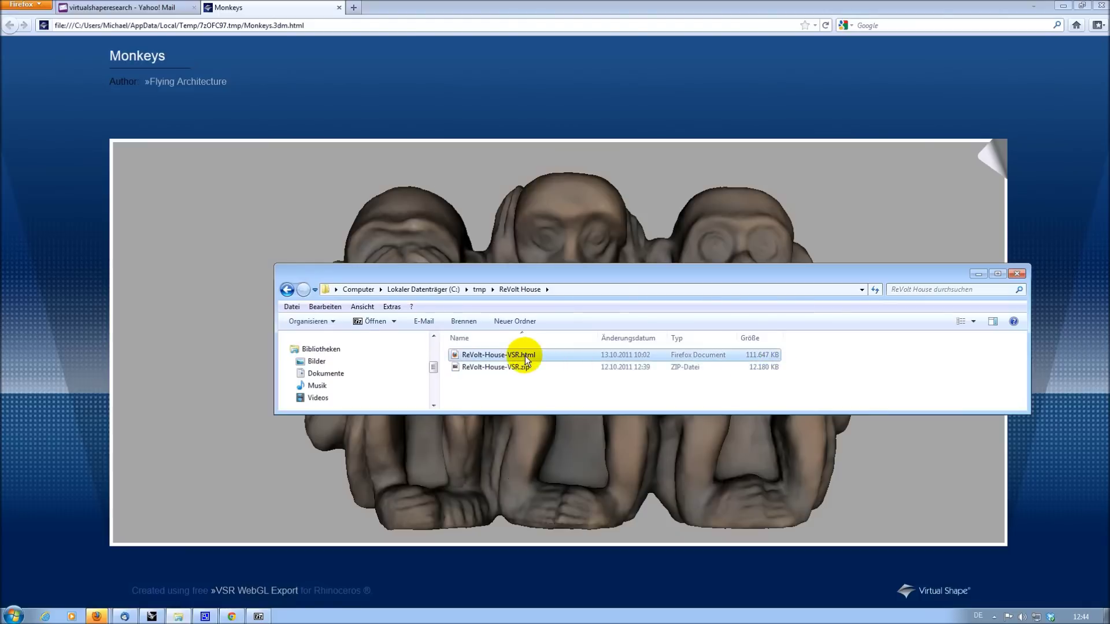
right_click(525, 356)
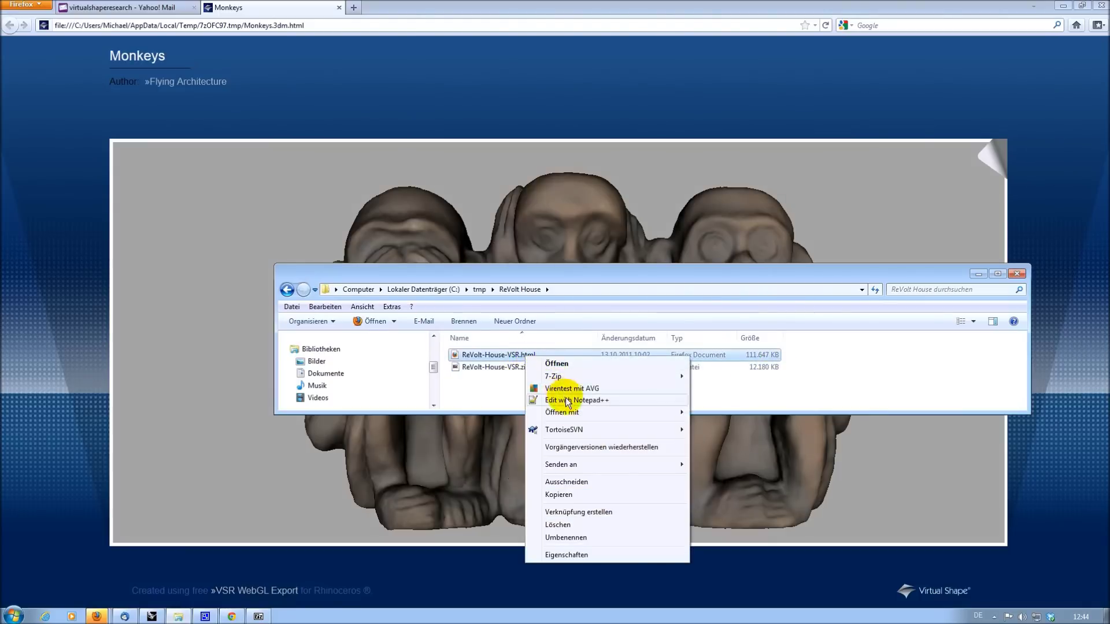
mouse_move(568, 415)
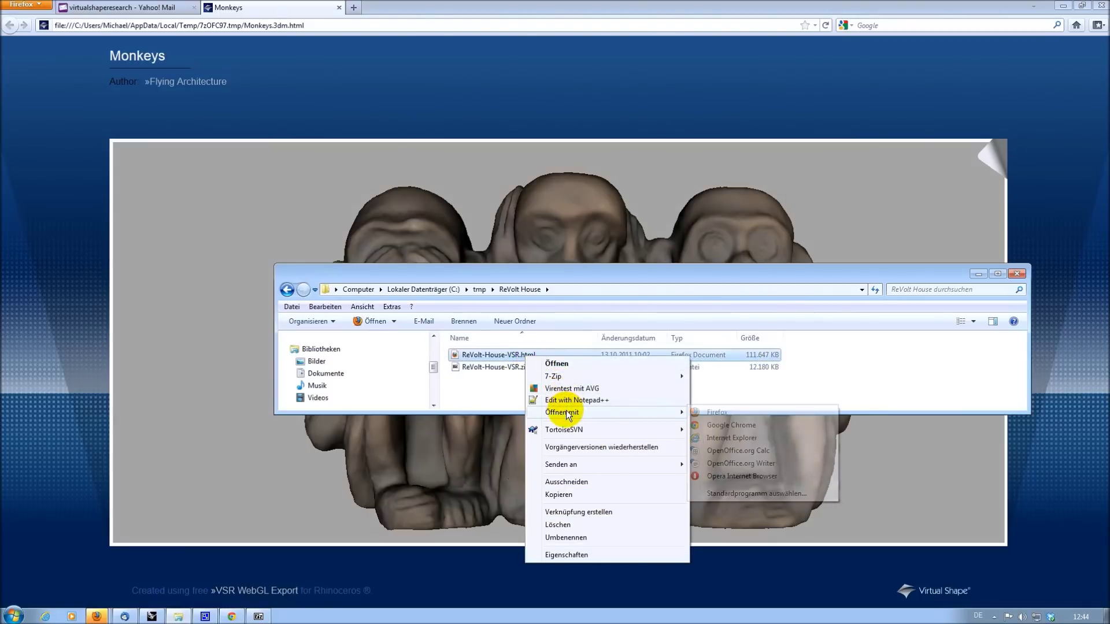
click(719, 428)
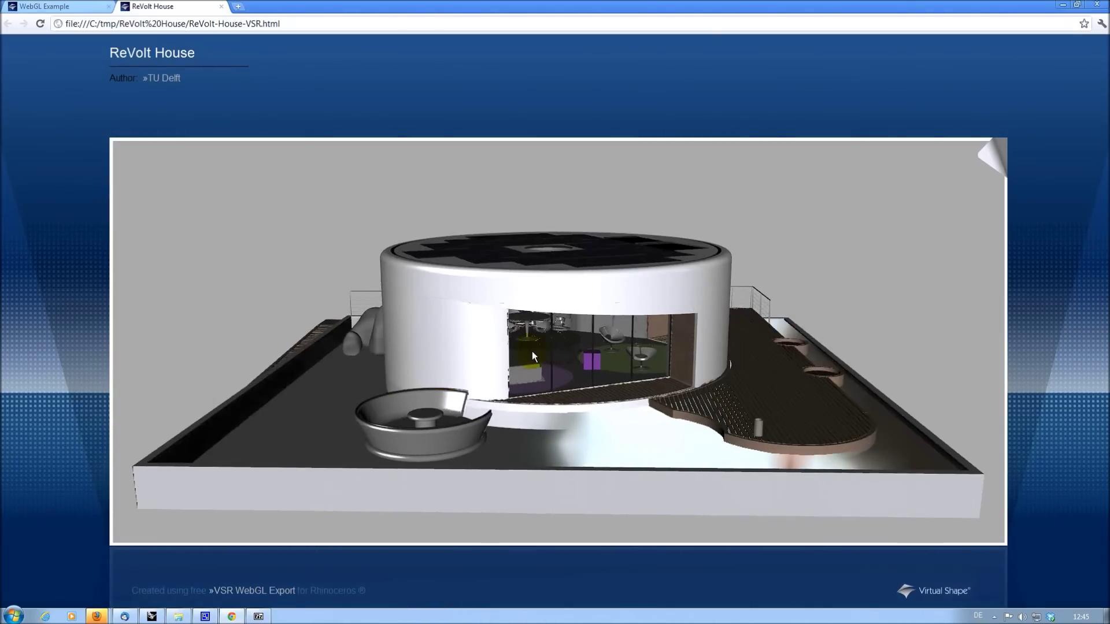
Orbit the ReVolt House from above and below the platform, then fly into the dining room and look around the table
drag(548, 351, 639, 385)
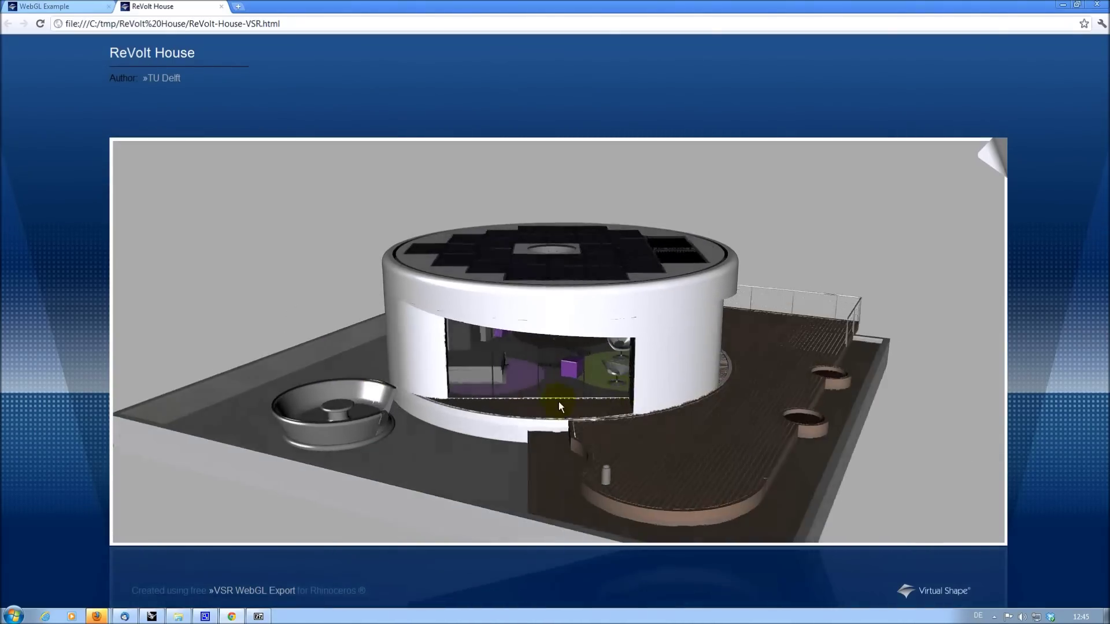
drag(478, 370, 637, 383)
double_click(577, 360)
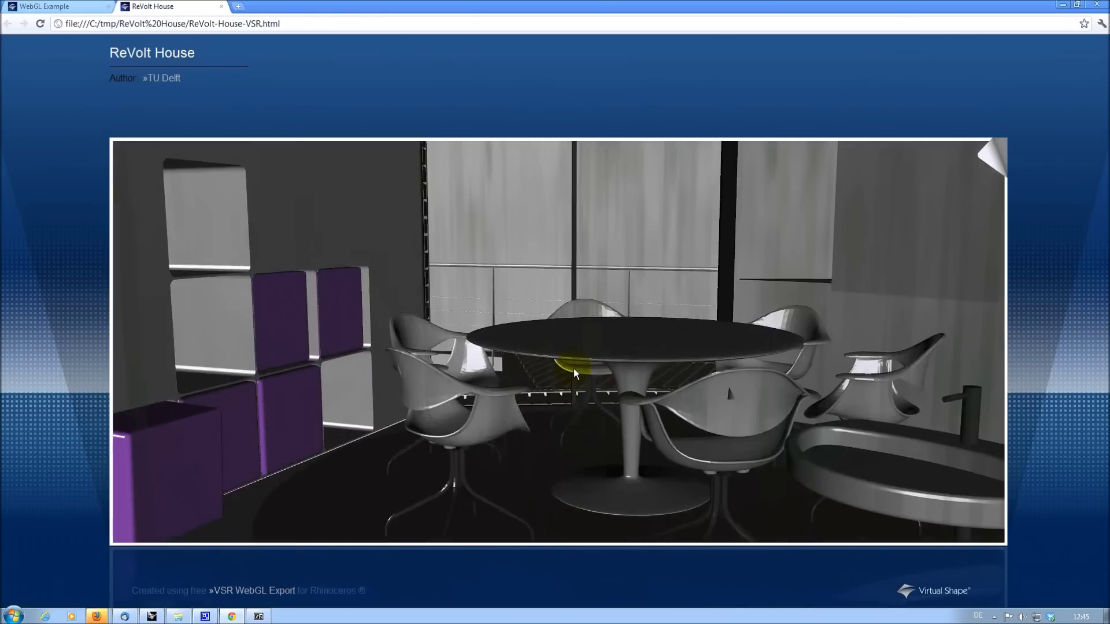
drag(574, 369, 266, 312)
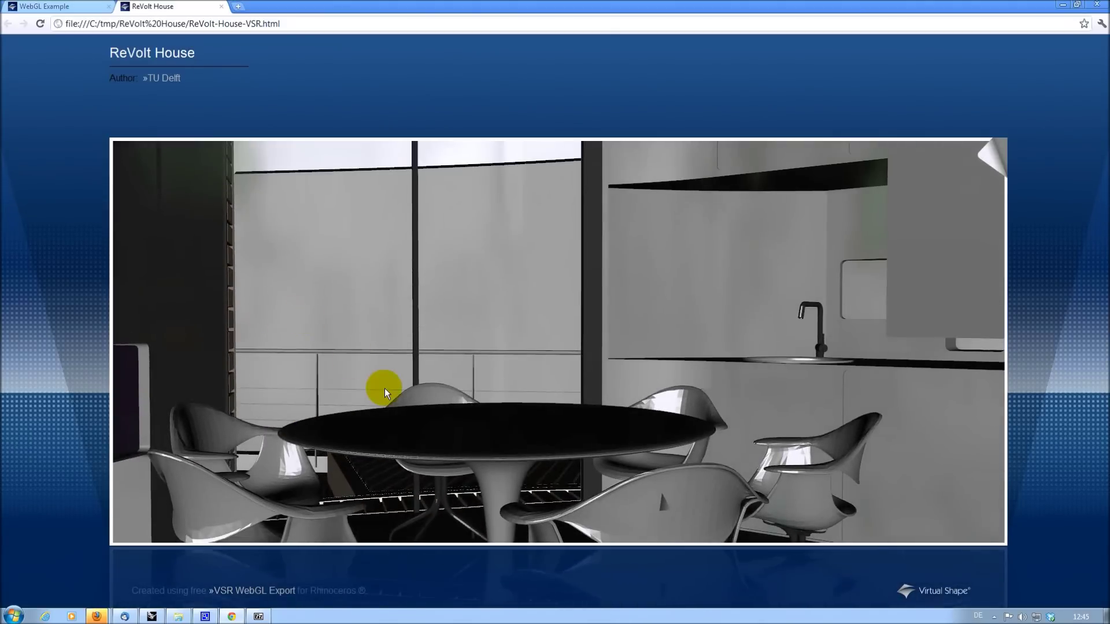
drag(442, 378, 522, 588)
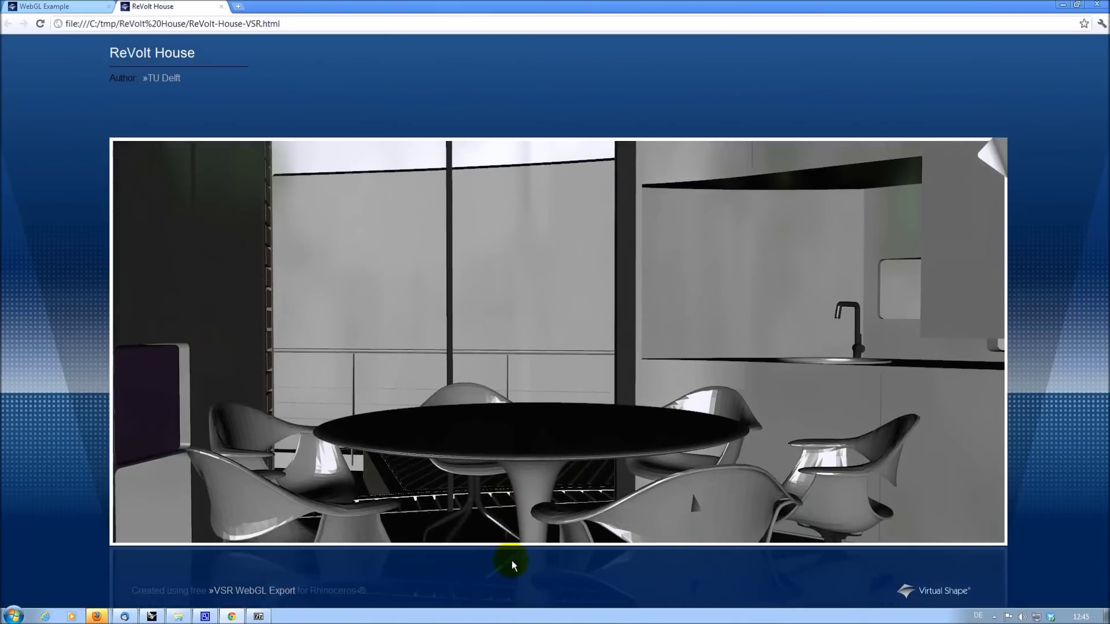
drag(497, 399, 535, 362)
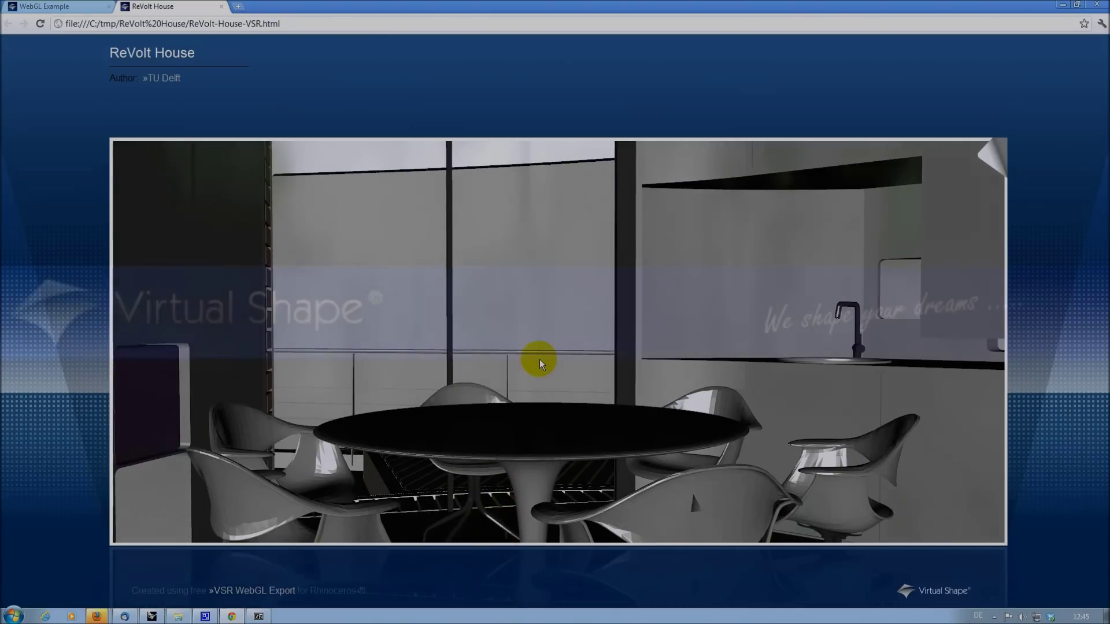